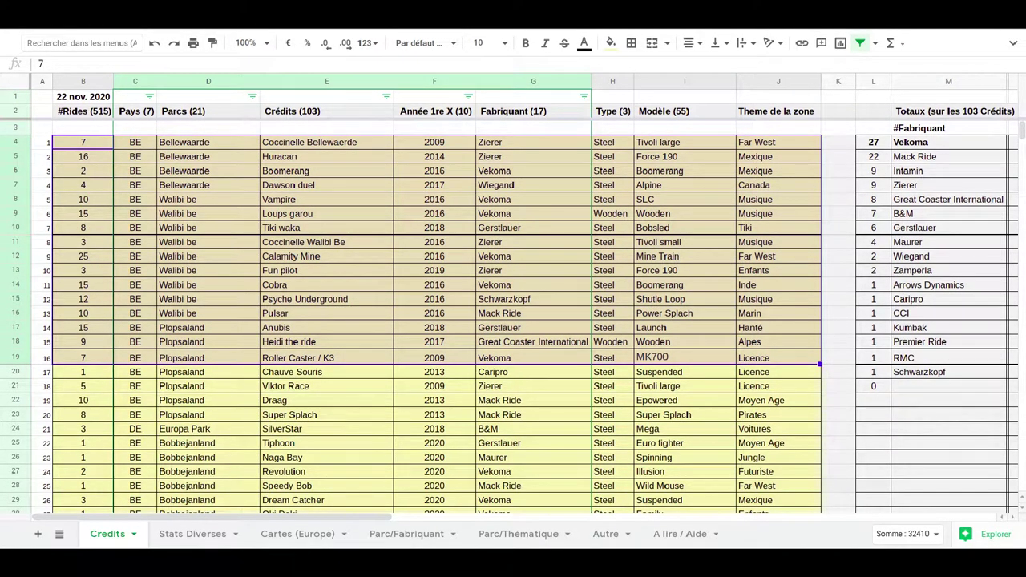
- Inspect the manufacturer totals formula, then select the park and coaster names and the whole credits block
left_click(873, 142)
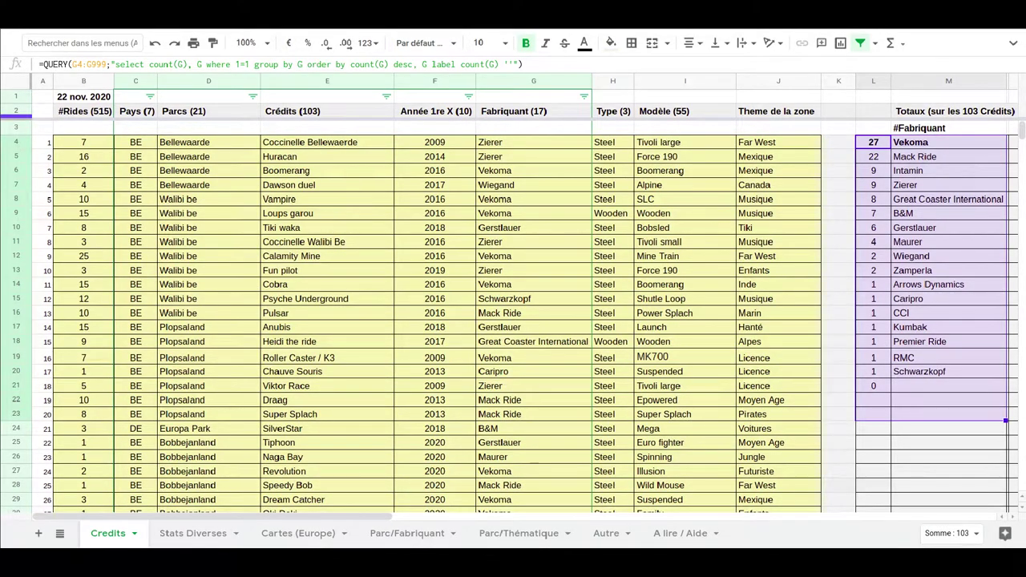
left_click_drag(209, 141, 327, 399)
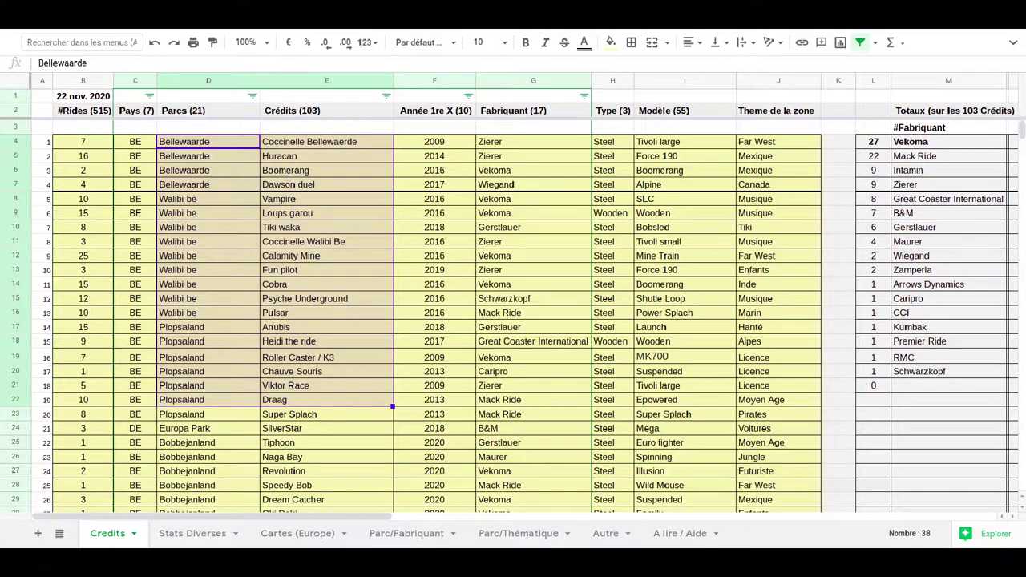
key("ctrl+a")
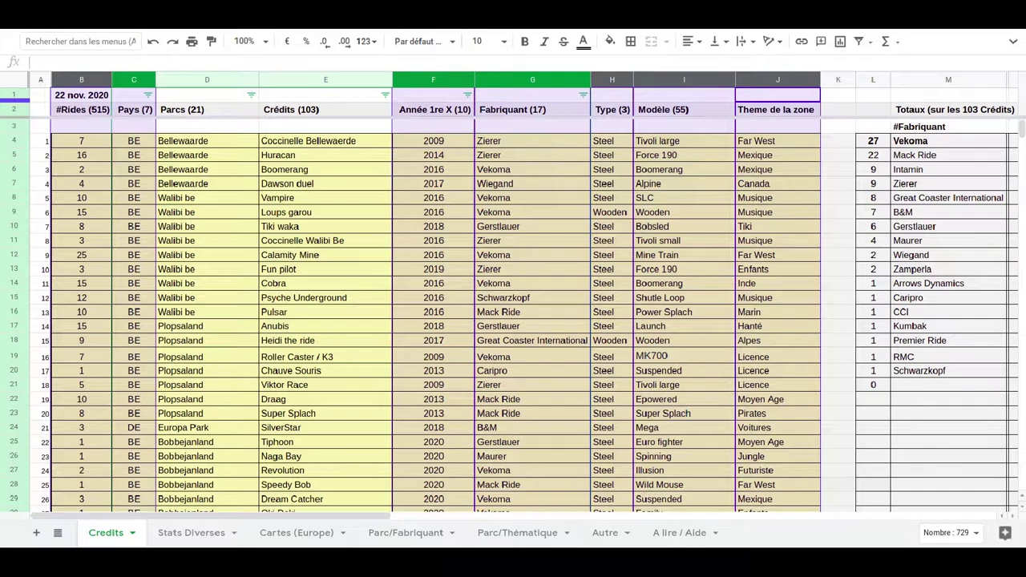
- Bring the totals tables into view and inspect the COUNTUNIQUE total credits formula in M2
scroll(513, 289, "right", 10)
left_click(133, 428)
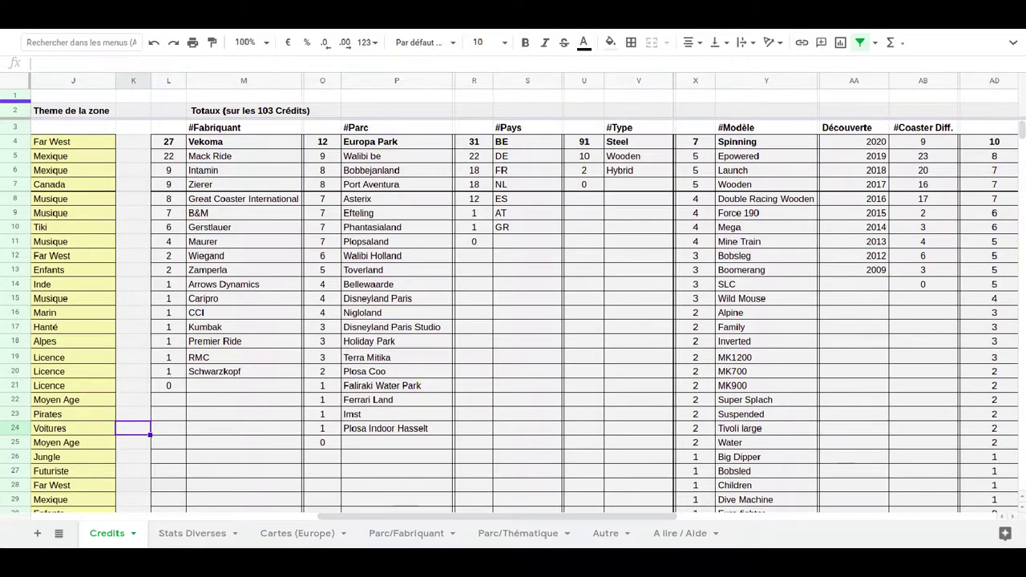
left_click(243, 110)
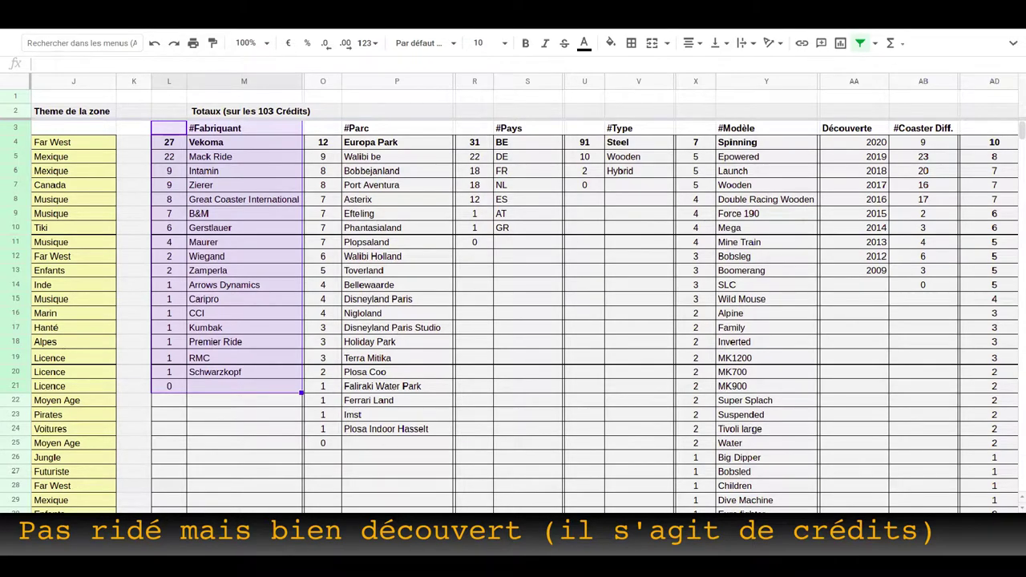
left_click_drag(323, 128, 451, 457)
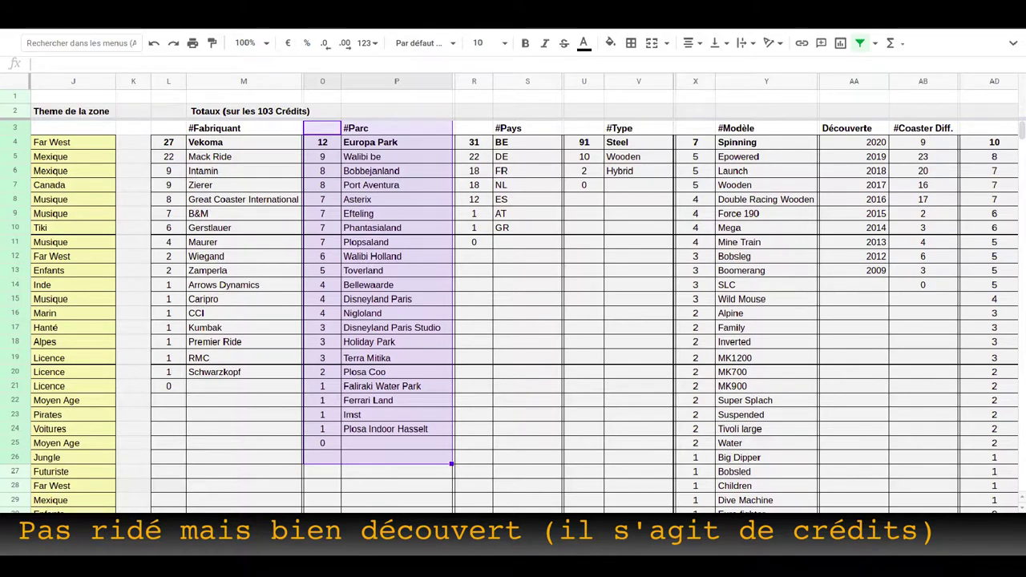
left_click_drag(474, 128, 527, 298)
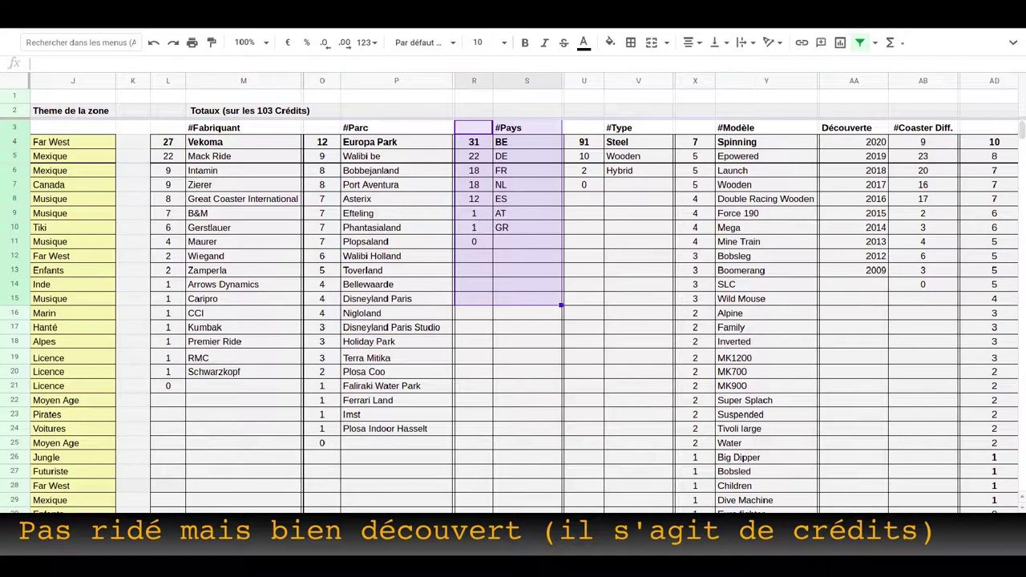
- Select the ride type totals table U3:V11
left_click_drag(584, 127, 639, 241)
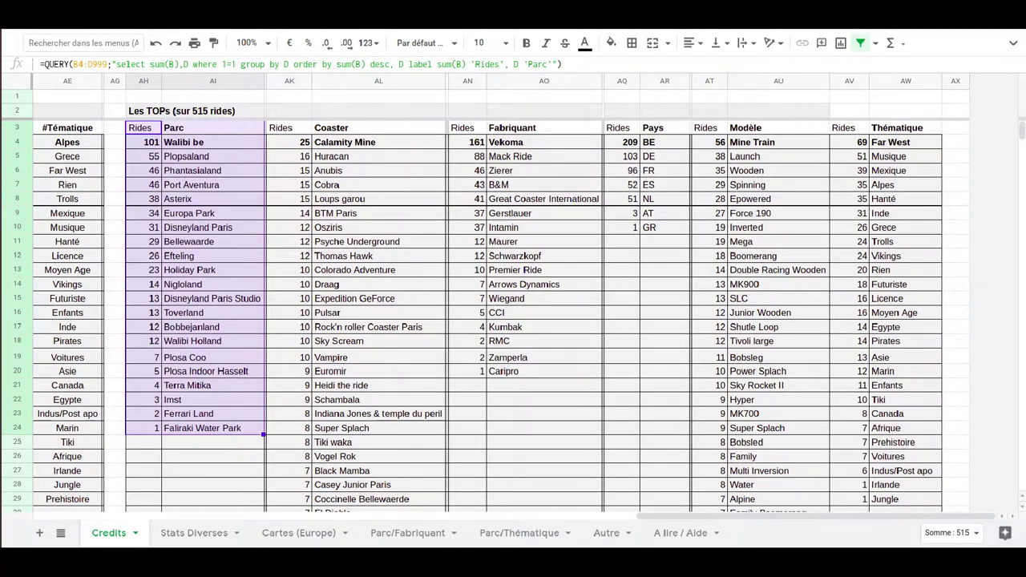
- Inspect the TOPs ranking blocks for coasters, manufacturers, countries, models and themes
left_click(287, 128)
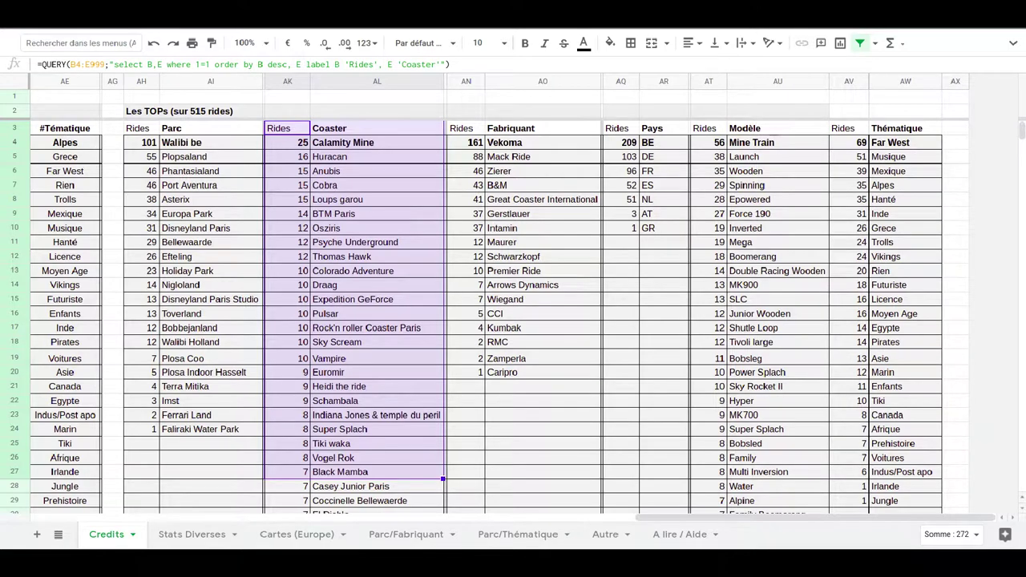
left_click_drag(467, 128, 601, 434)
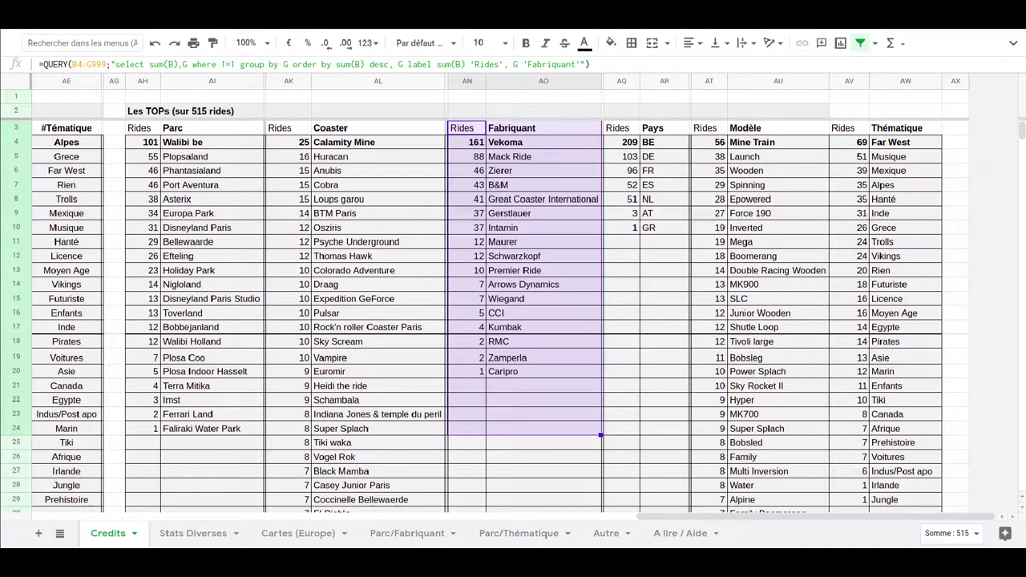
left_click_drag(617, 128, 688, 347)
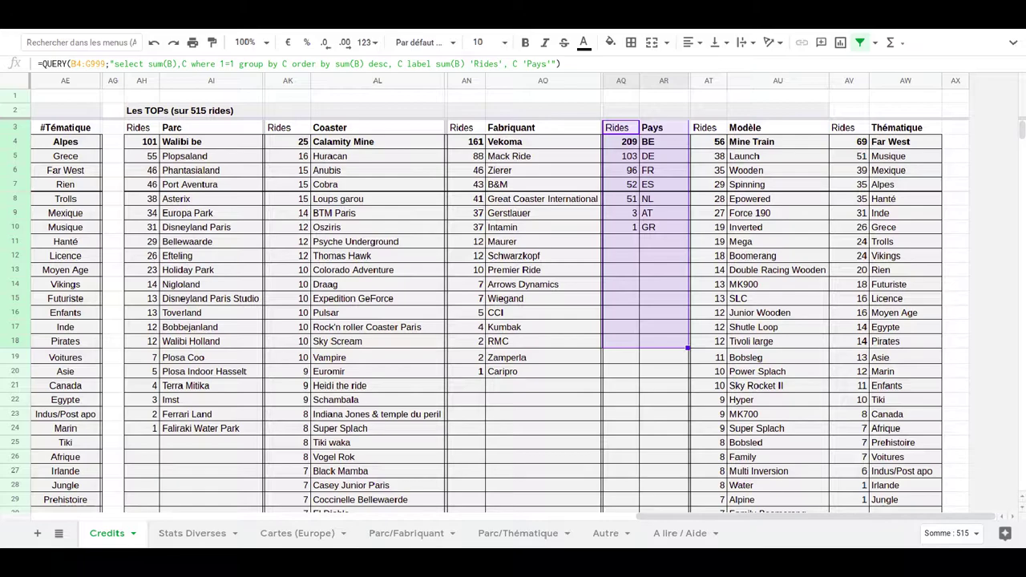
left_click(708, 127)
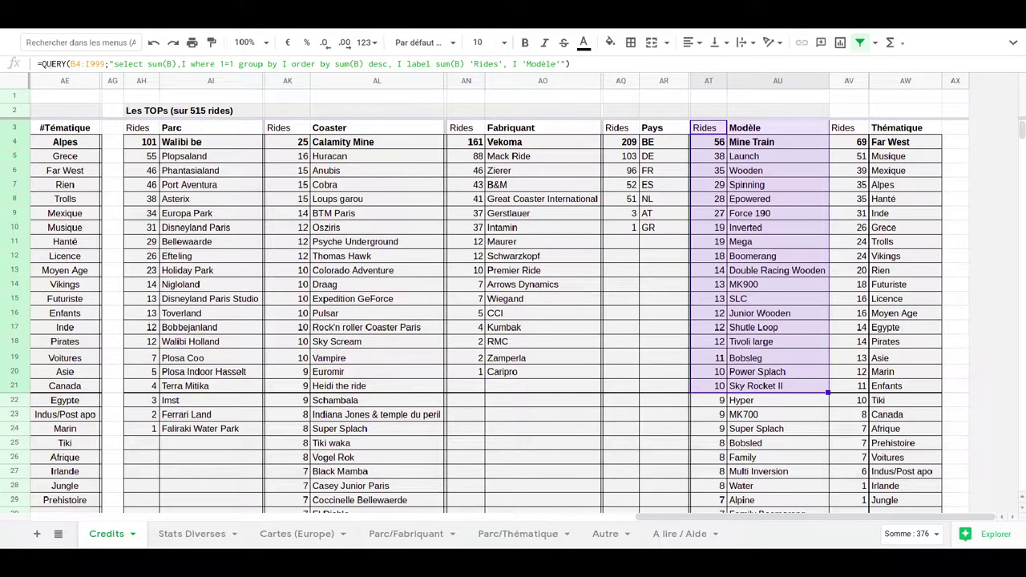
left_click(843, 128)
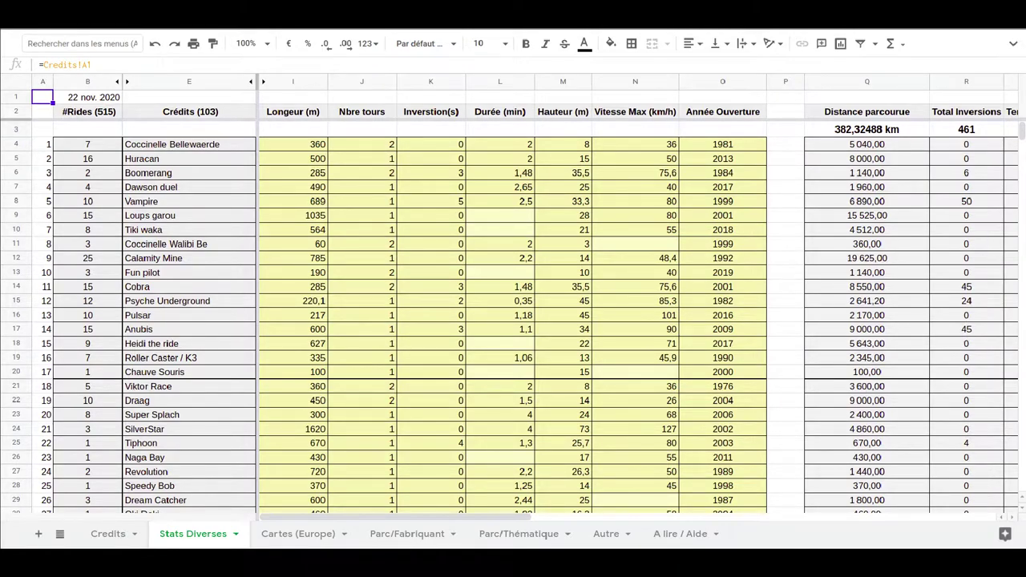
left_click_drag(86, 81, 189, 81)
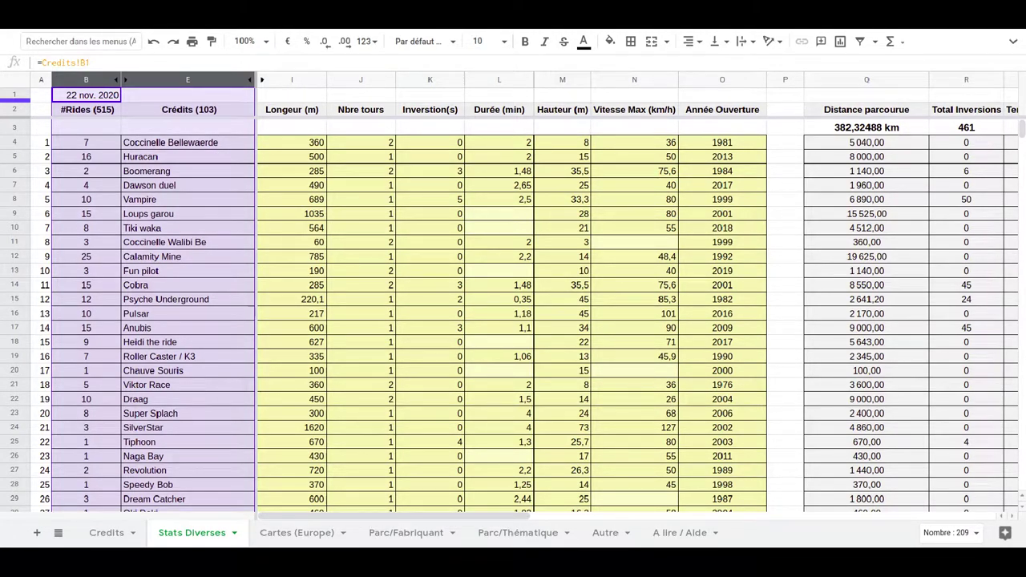
left_click_drag(292, 109, 722, 485)
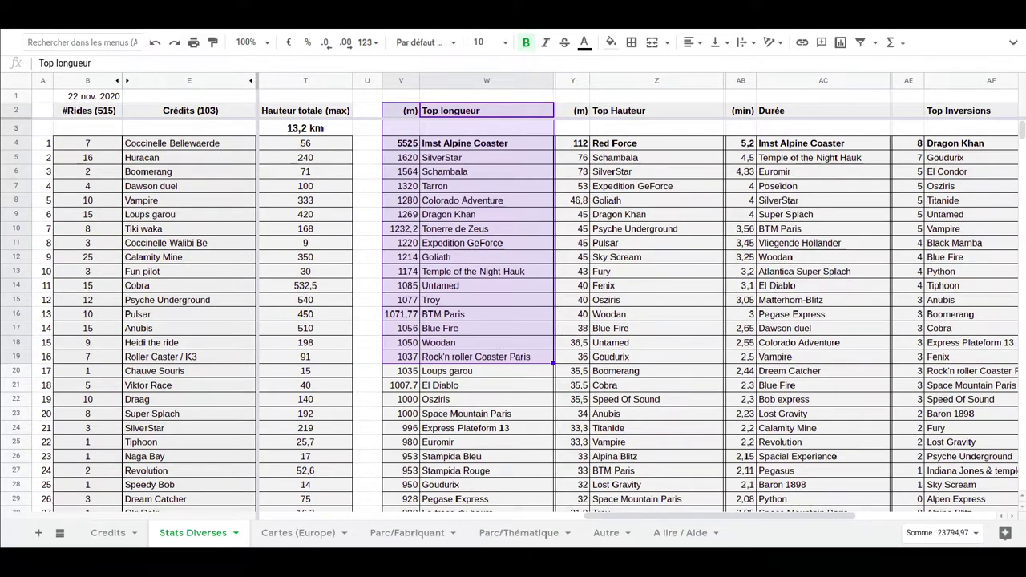
- Select the Top Hauteur ranking to see its sum, then return to the sheet's top-left corner
left_click_drag(573, 110, 658, 329)
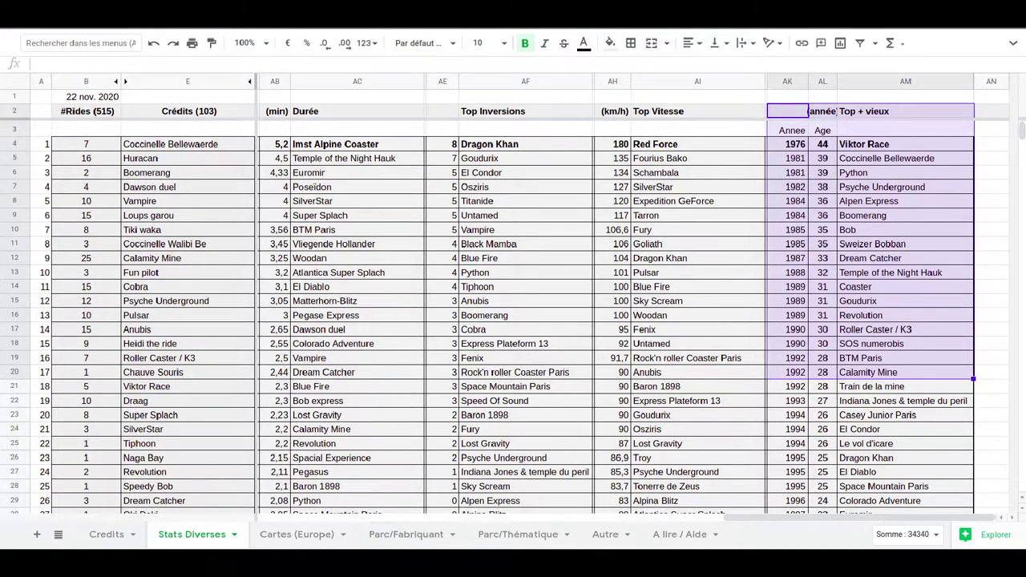
key("ctrl+Home")
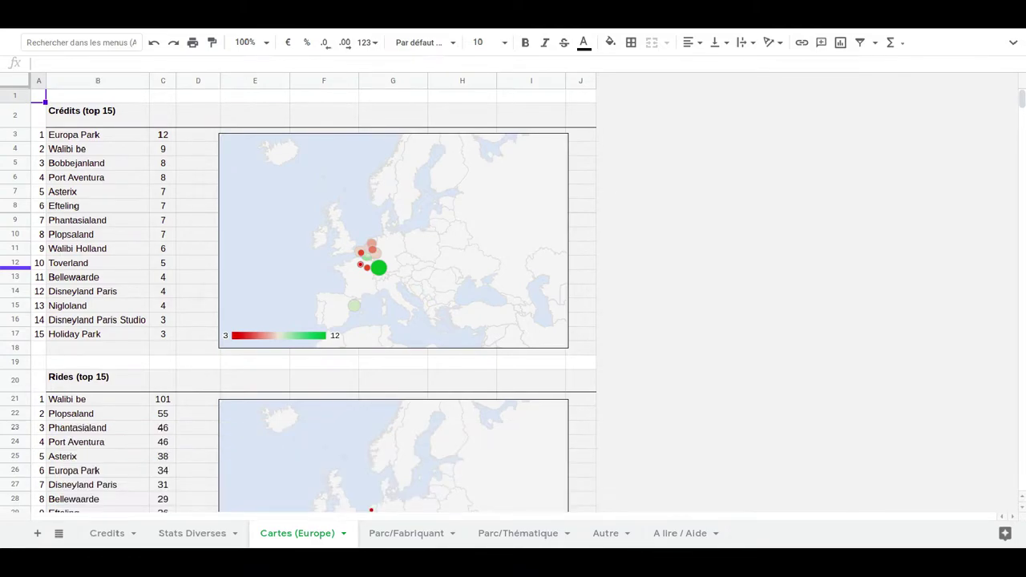
- Select the Crédits (top 15) table with its map, then the map block further down
left_click_drag(97, 115, 581, 348)
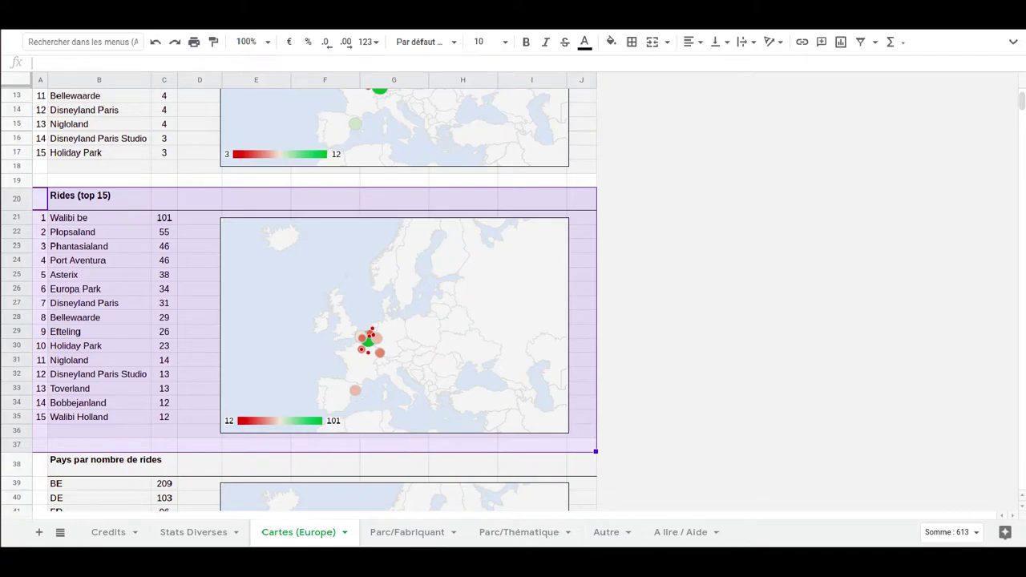
scroll(321, 288, "down", 5)
left_click_drag(41, 97, 581, 348)
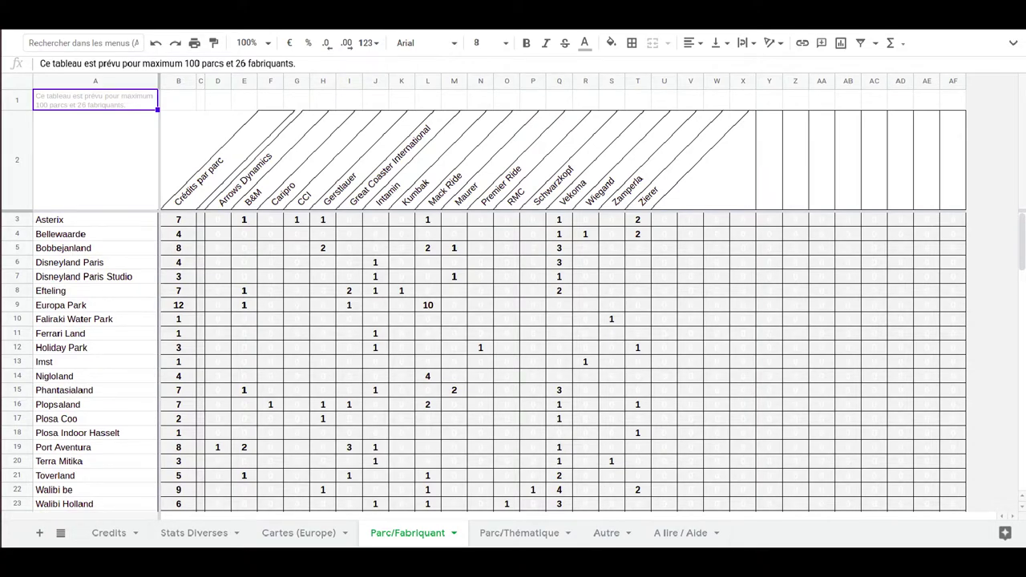
- Select the park names, manufacturer headers, and the Asterix and Europa Park rows to see their totals
left_click_drag(50, 220, 57, 461)
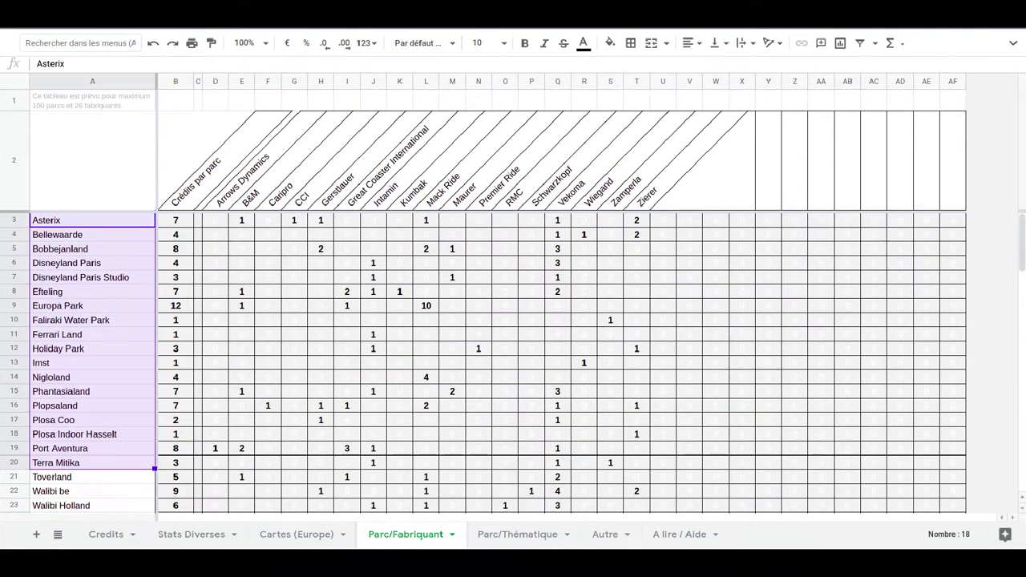
left_click_drag(215, 160, 716, 160)
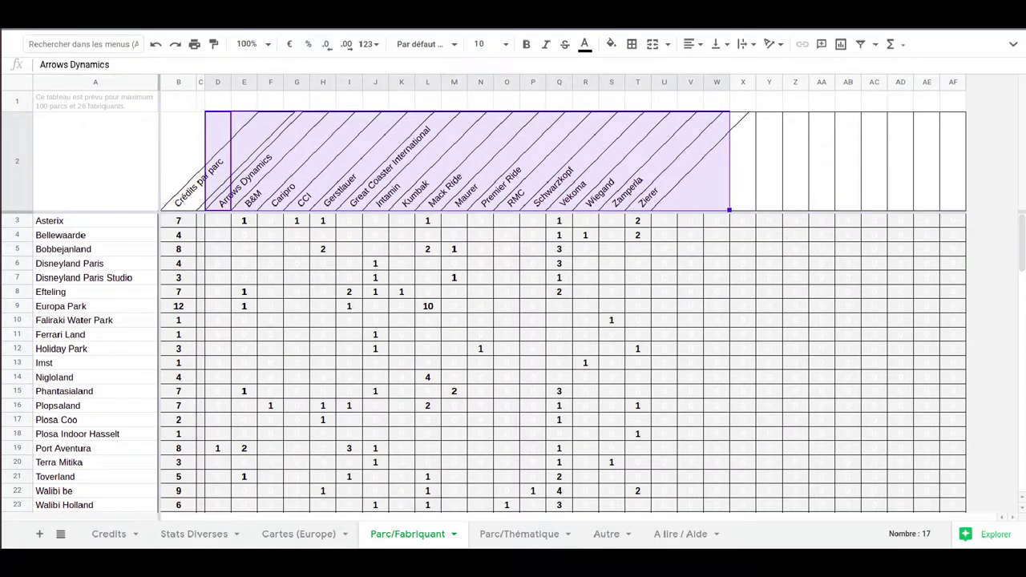
left_click_drag(49, 220, 638, 221)
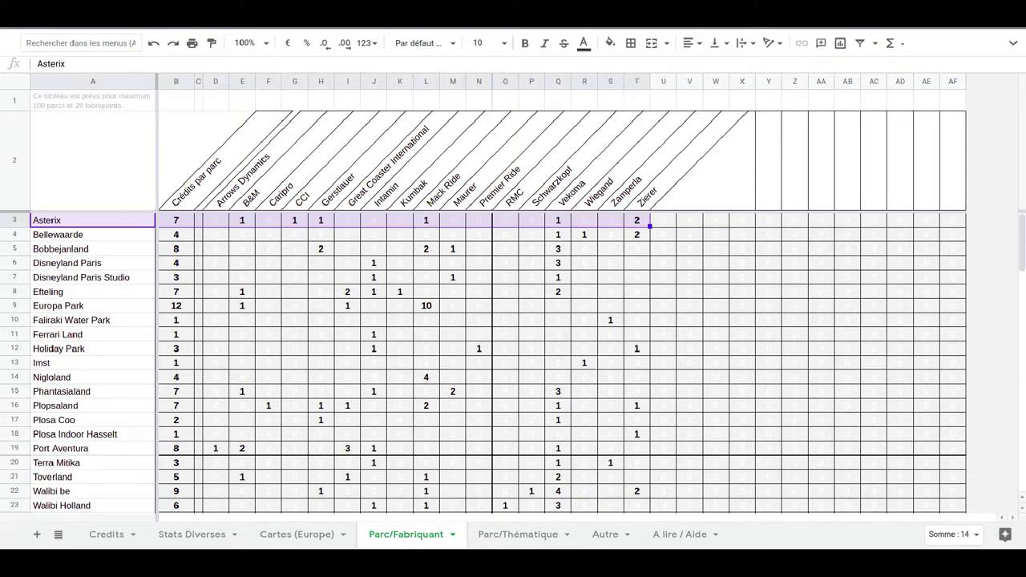
left_click_drag(60, 305, 684, 306)
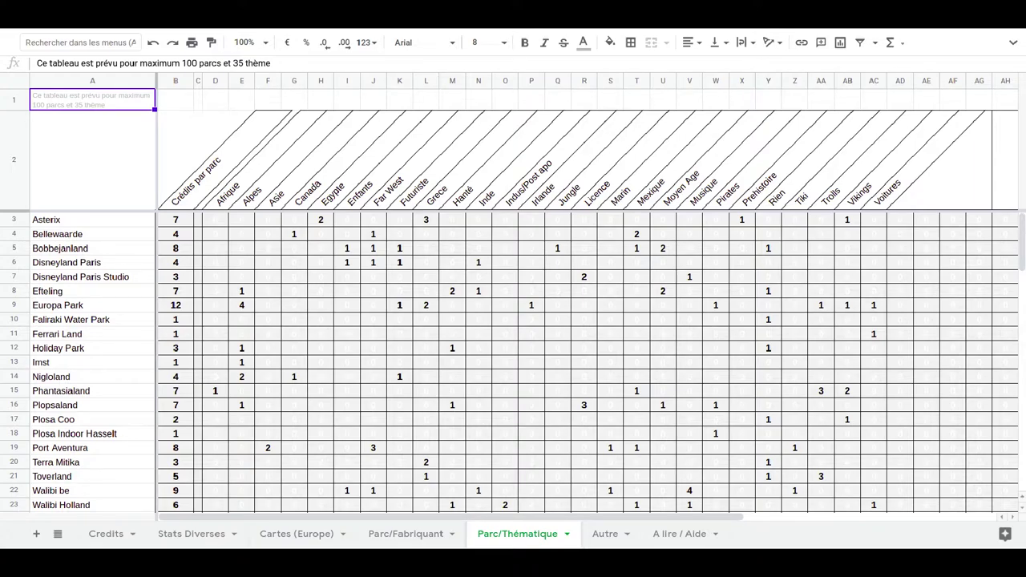
- Select the Bobbejanland row across all themes, then move to the Autre sheet
left_click_drag(92, 248, 953, 248)
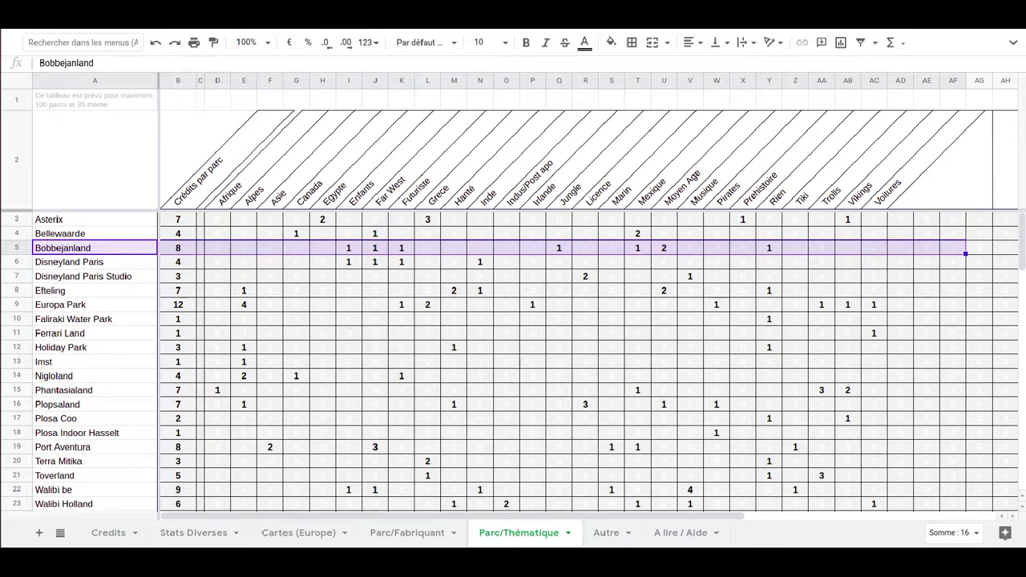
key("ctrl+Page_Down")
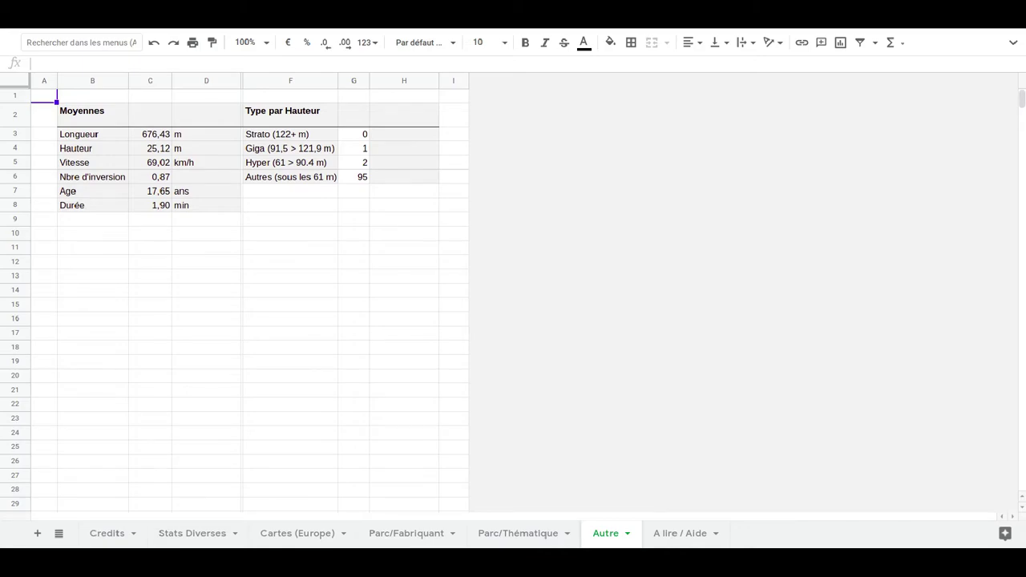
- Switch back to the Credits sheet
left_click(106, 533)
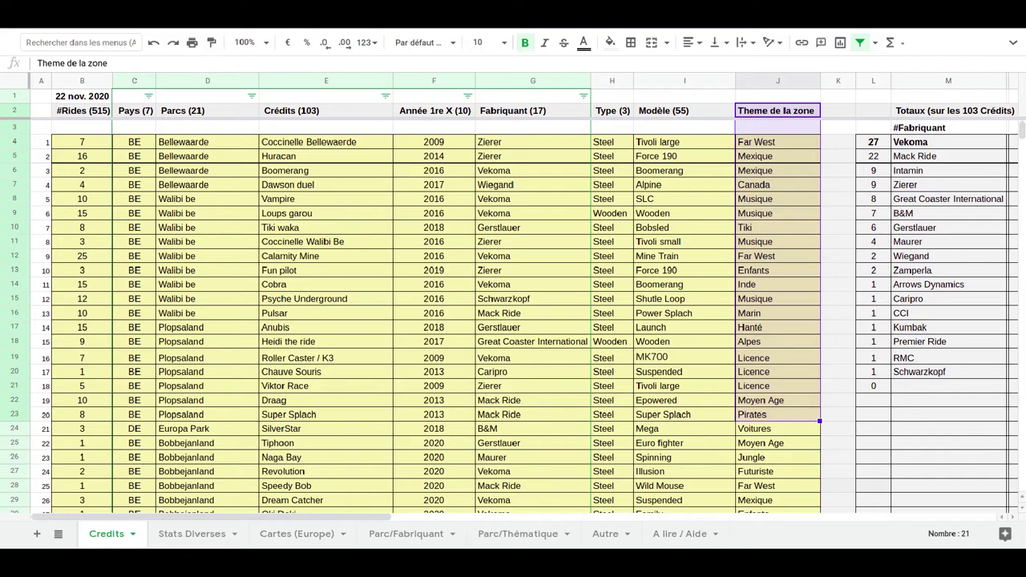
- Select the Coccinelle Bellewaerde and Coccinelle Walibi Be rows for comparison
left_click(15, 241)
left_click(15, 142, "ctrl")
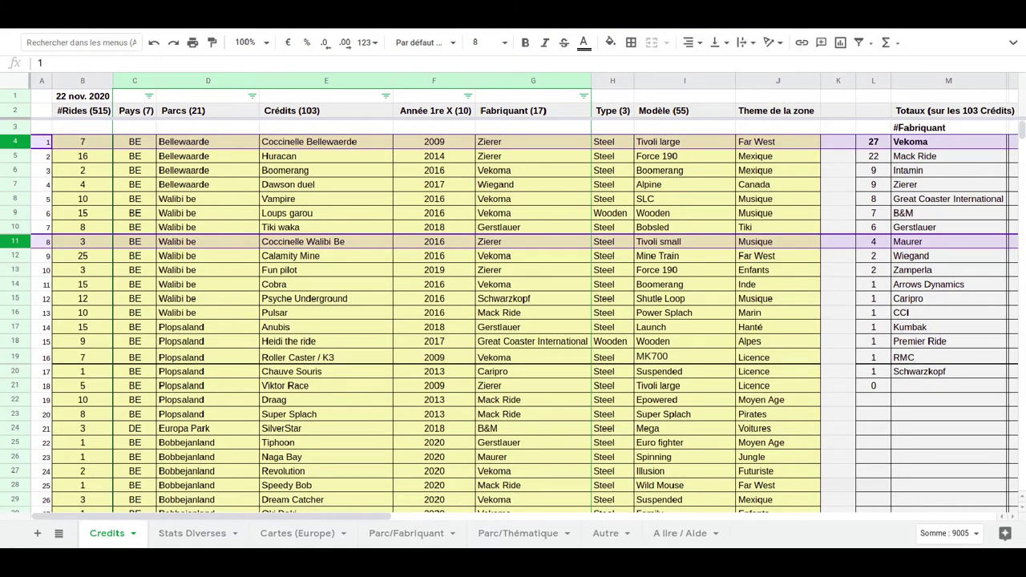